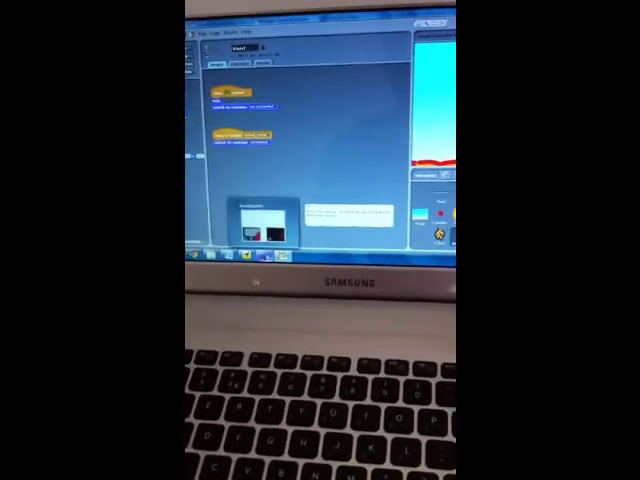
Bring the Kinect2Scratch window forward to show the camera feed and two tracked skeletons.
{"action": "left_click", "coordinate": [265, 222]}
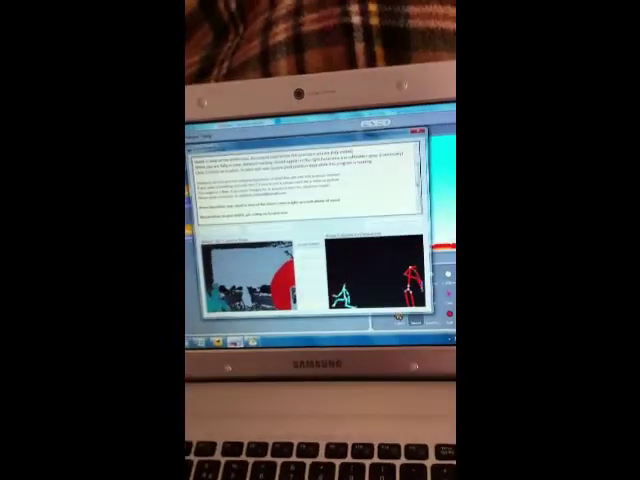